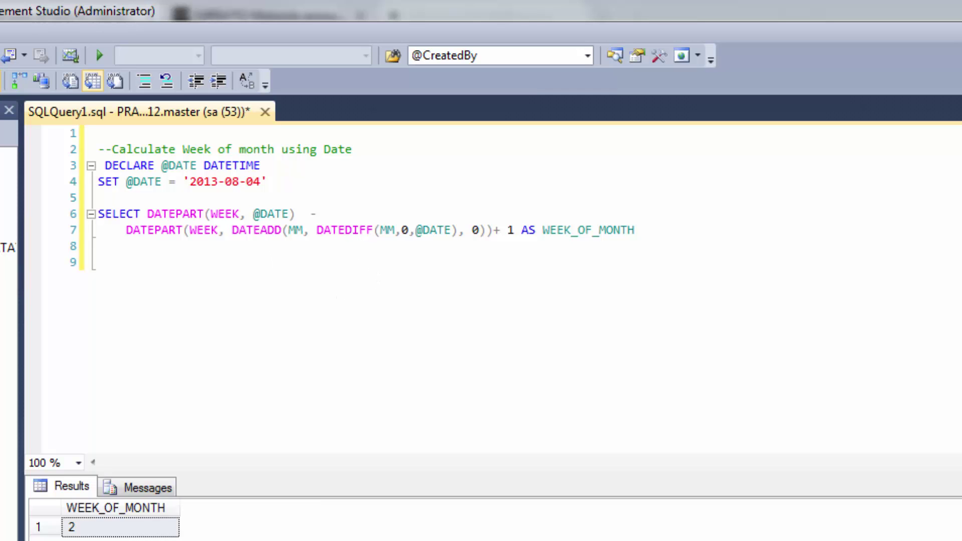
Step: Switch from SSMS to the browser and bring up the DATEADD() reference page
{"action": "key", "text": "alt+Tab"}
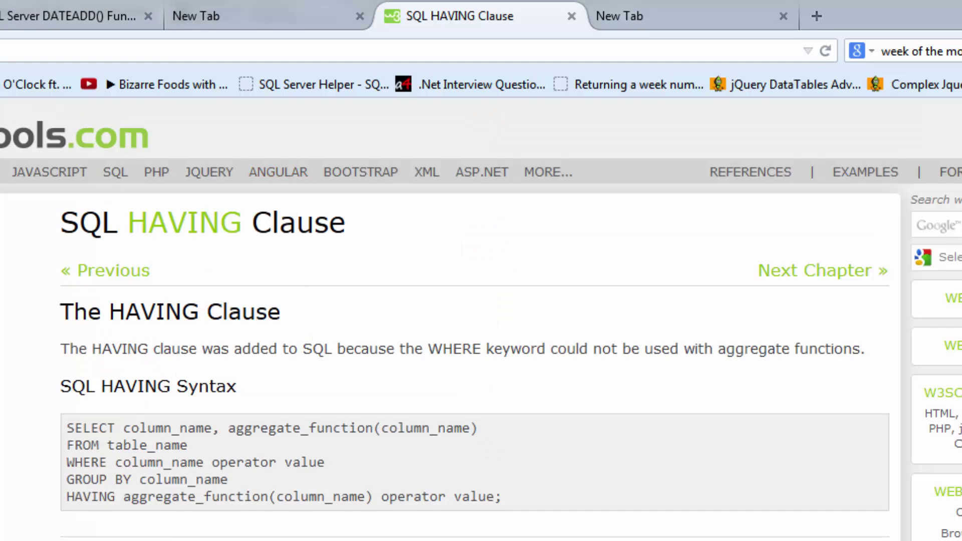
{"action": "left_click", "coordinate": [16, 11]}
{"action": "scroll", "coordinate": [228, 313], "scroll_direction": "up", "scroll_amount": 3}
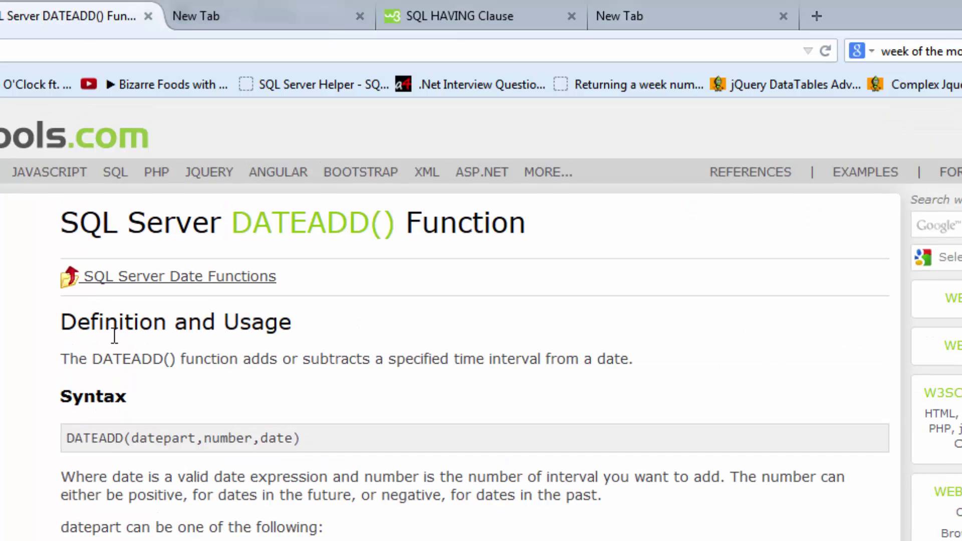
{"action": "scroll", "coordinate": [169, 381], "scroll_direction": "down", "scroll_amount": 4}
{"action": "scroll", "coordinate": [171, 401], "scroll_direction": "down", "scroll_amount": 2}
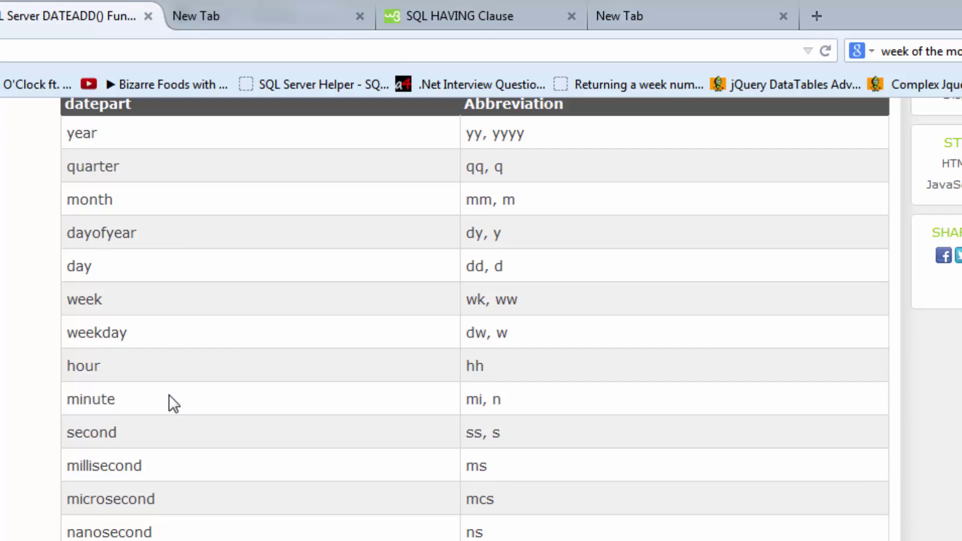
{"action": "scroll", "coordinate": [170, 401], "scroll_direction": "down", "scroll_amount": 3}
{"action": "scroll", "coordinate": [172, 400], "scroll_direction": "down", "scroll_amount": 1}
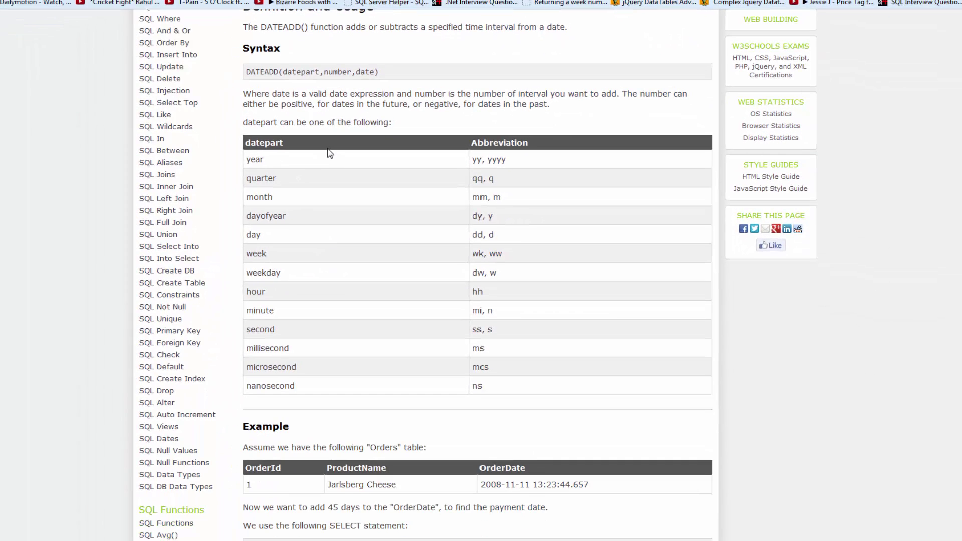
{"action": "scroll", "coordinate": [385, 205], "scroll_direction": "down", "scroll_amount": 2}
{"action": "scroll", "coordinate": [379, 301], "scroll_direction": "down", "scroll_amount": 1}
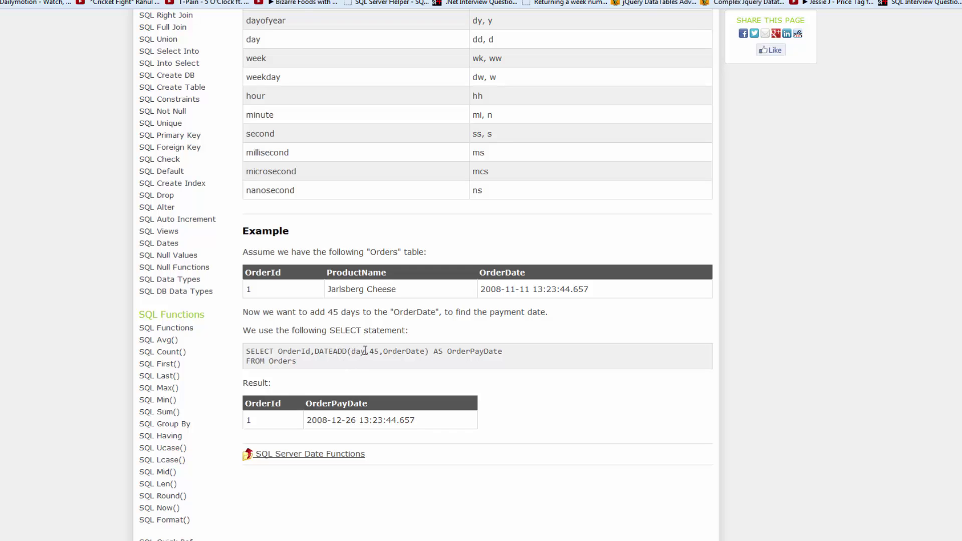
Step: Highlight parts of the DATEADD() example: the day datepart, the SELECT line and the order date
{"action": "left_click_drag", "start_coordinate": [368, 351], "coordinate": [357, 349]}
{"action": "triple_click", "coordinate": [375, 350]}
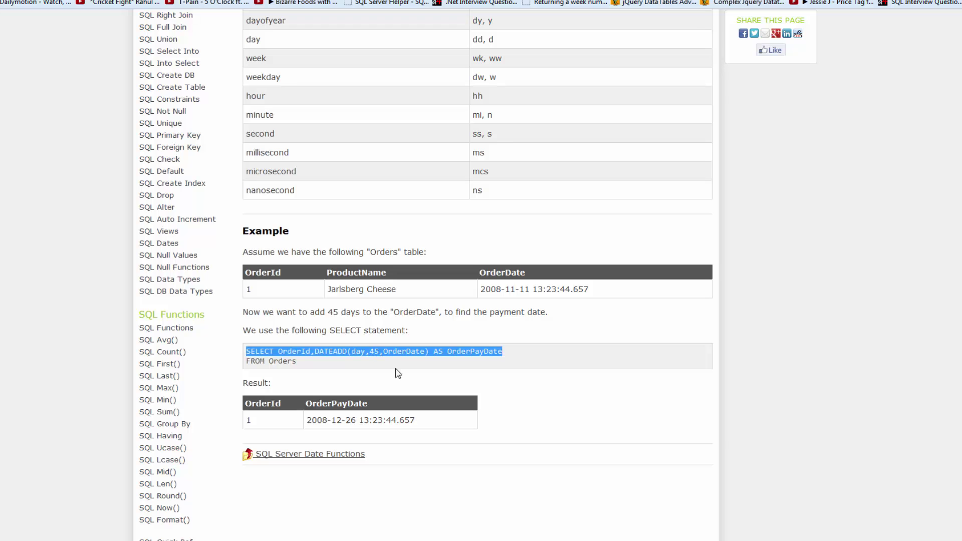
{"action": "double_click", "coordinate": [485, 288]}
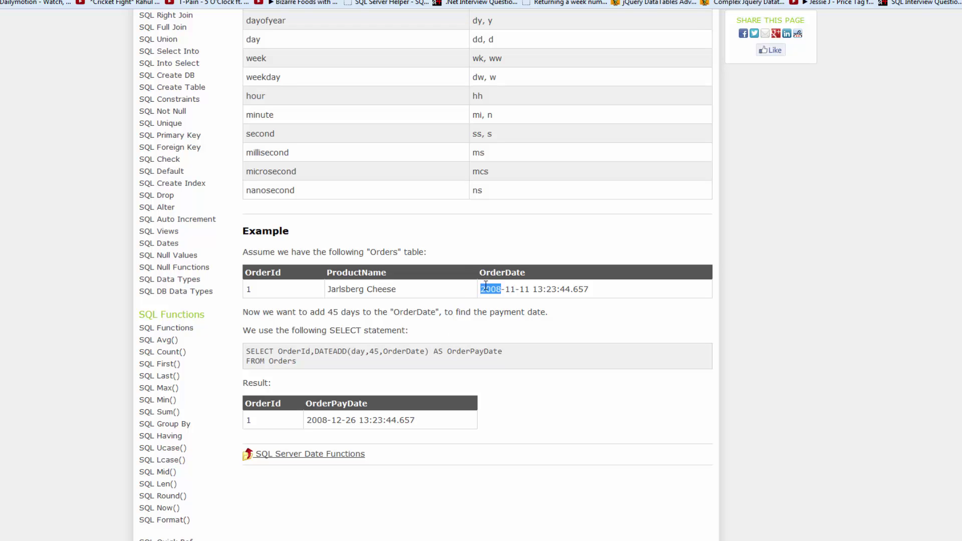
{"action": "left_click", "coordinate": [592, 297], "text": "shift"}
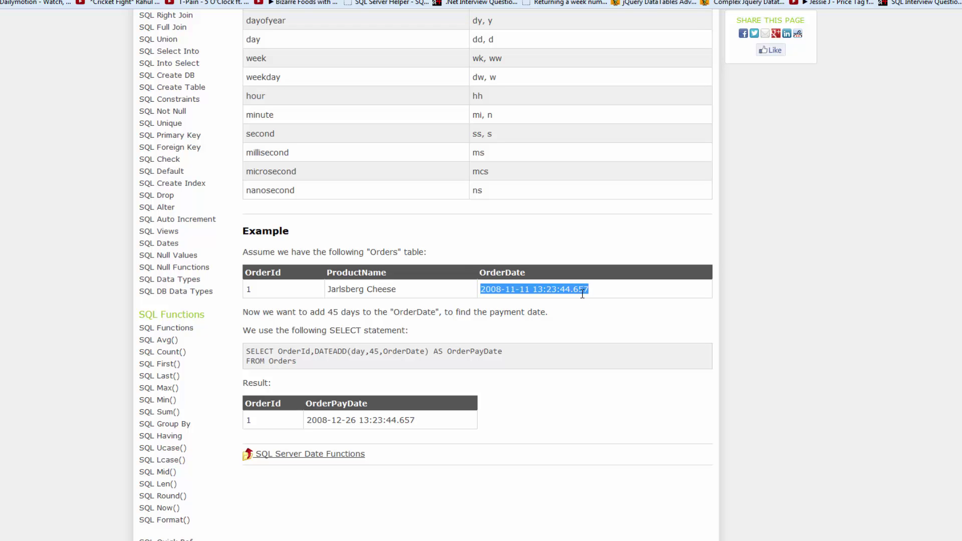
{"action": "double_click", "coordinate": [557, 294]}
{"action": "scroll", "coordinate": [557, 294], "scroll_direction": "up", "scroll_amount": 2}
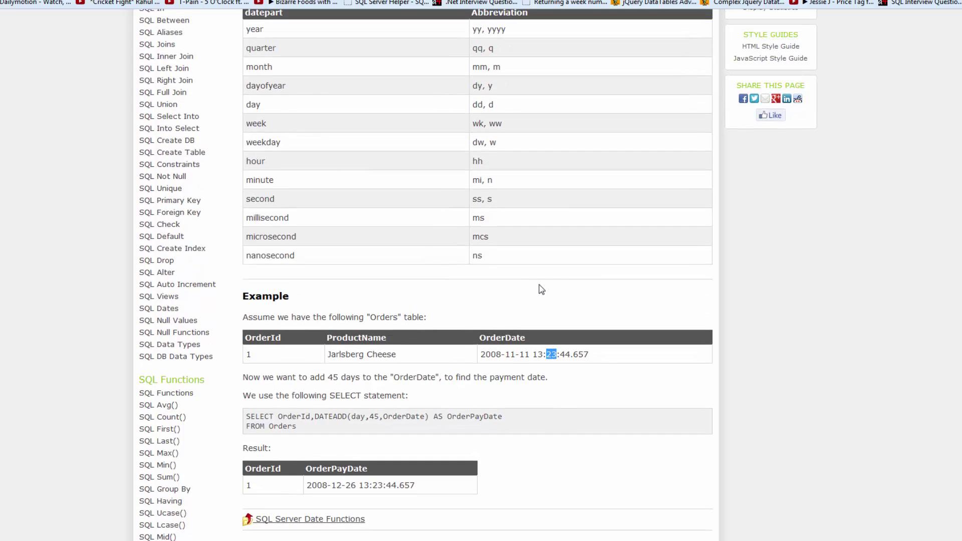
{"action": "scroll", "coordinate": [539, 288], "scroll_direction": "up", "scroll_amount": 1}
{"action": "scroll", "coordinate": [533, 290], "scroll_direction": "down", "scroll_amount": 1}
{"action": "scroll", "coordinate": [529, 306], "scroll_direction": "down", "scroll_amount": 1}
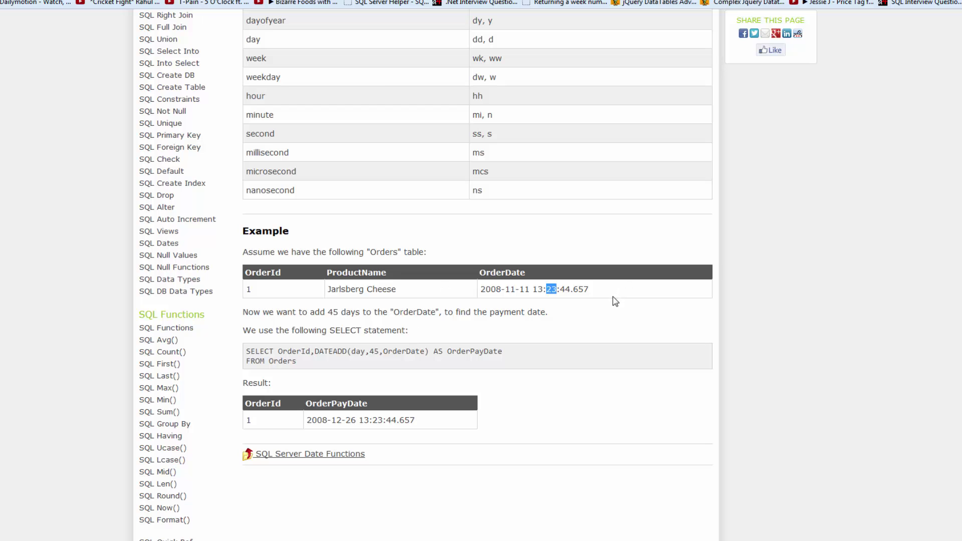
{"action": "scroll", "coordinate": [406, 418], "scroll_direction": "up", "scroll_amount": 4}
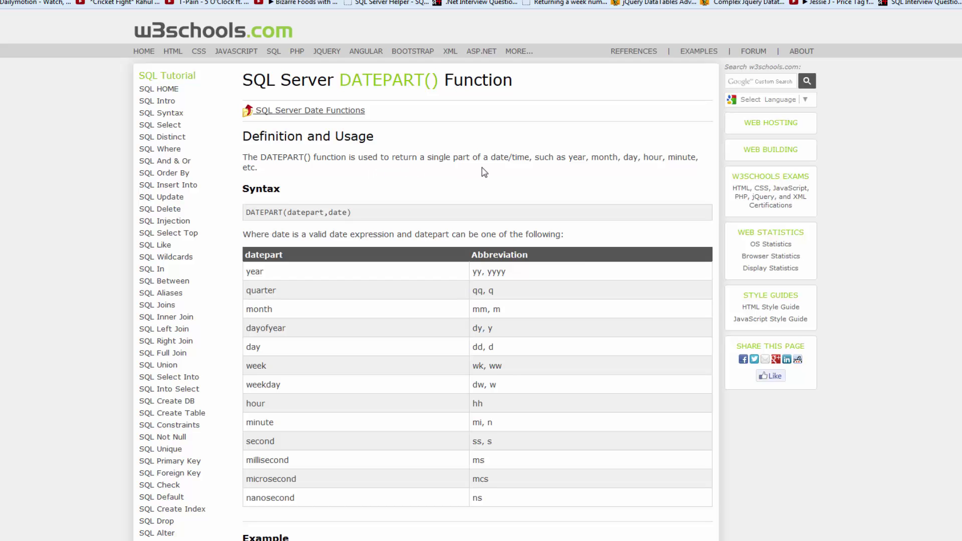
{"action": "scroll", "coordinate": [513, 177], "scroll_direction": "down", "scroll_amount": 2}
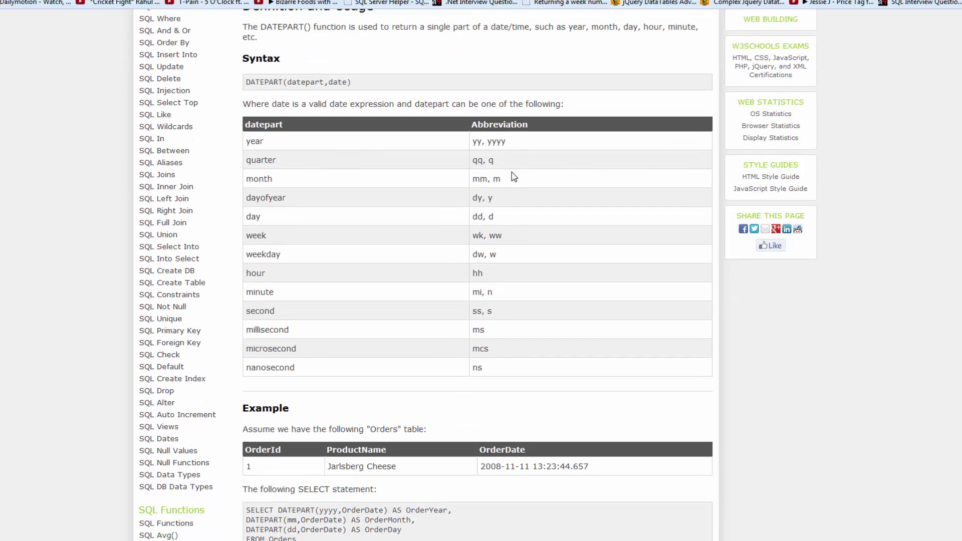
{"action": "scroll", "coordinate": [511, 176], "scroll_direction": "up", "scroll_amount": 1}
{"action": "scroll", "coordinate": [511, 176], "scroll_direction": "down", "scroll_amount": 2}
{"action": "scroll", "coordinate": [547, 399], "scroll_direction": "down", "scroll_amount": 1}
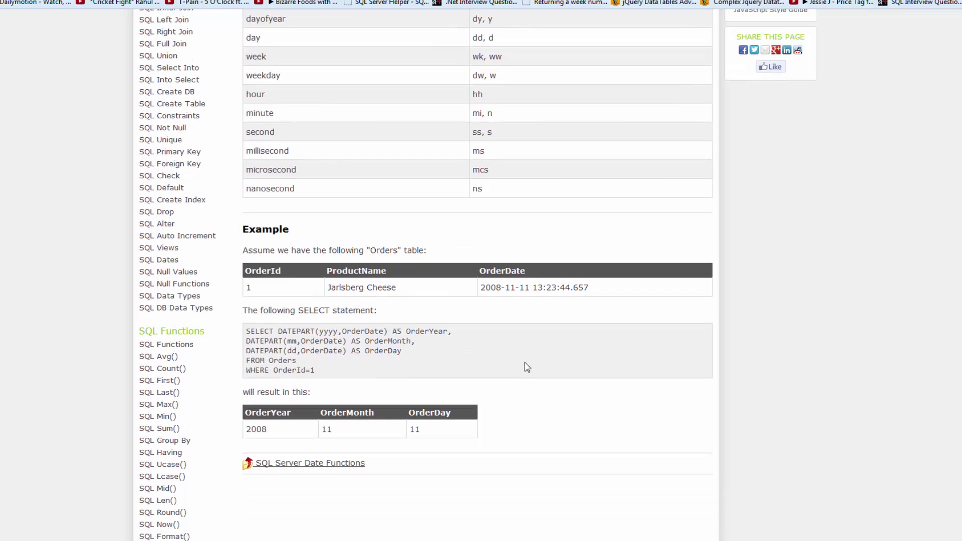
Step: Highlight the OrderDate heading and the OrderMonth alias in the DATEPART() example
{"action": "double_click", "coordinate": [495, 255]}
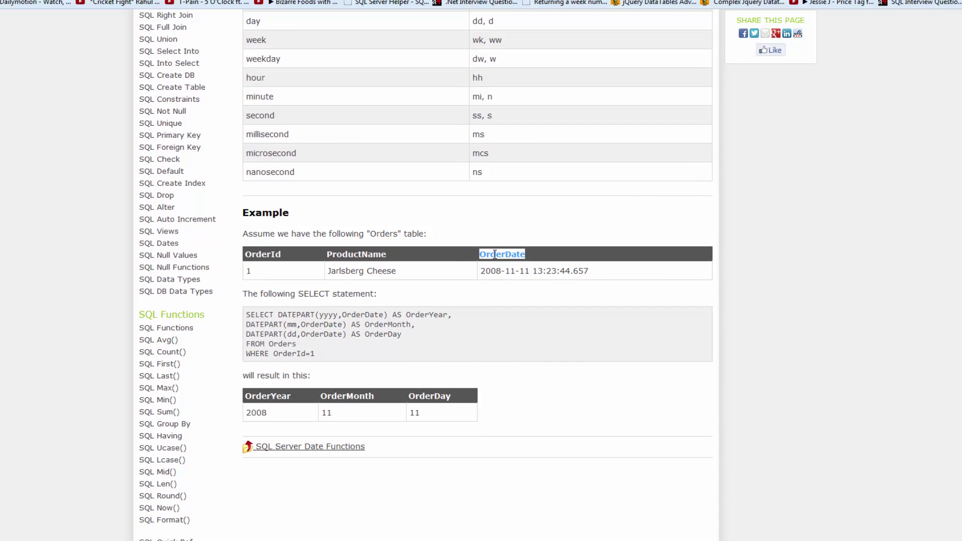
{"action": "left_click", "coordinate": [495, 272]}
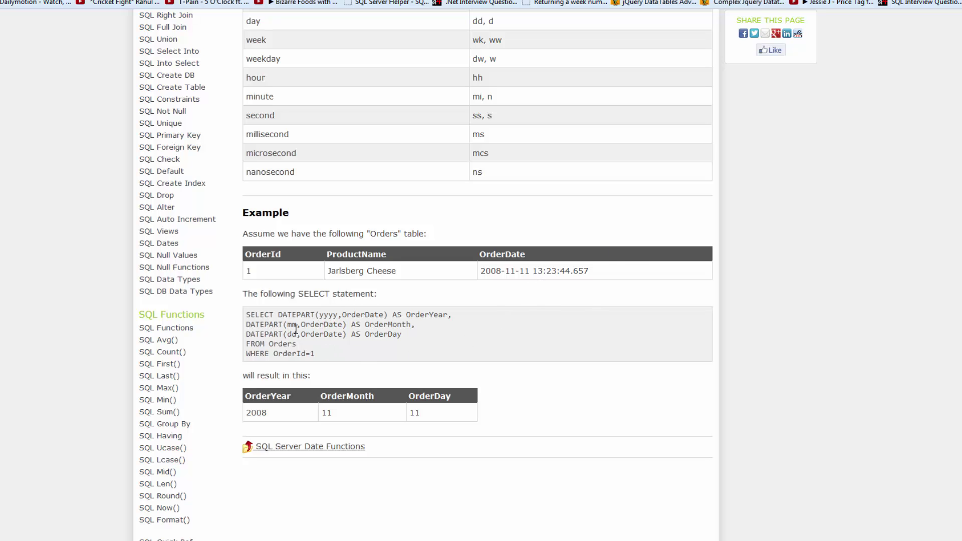
{"action": "scroll", "coordinate": [451, 161], "scroll_direction": "up", "scroll_amount": 3}
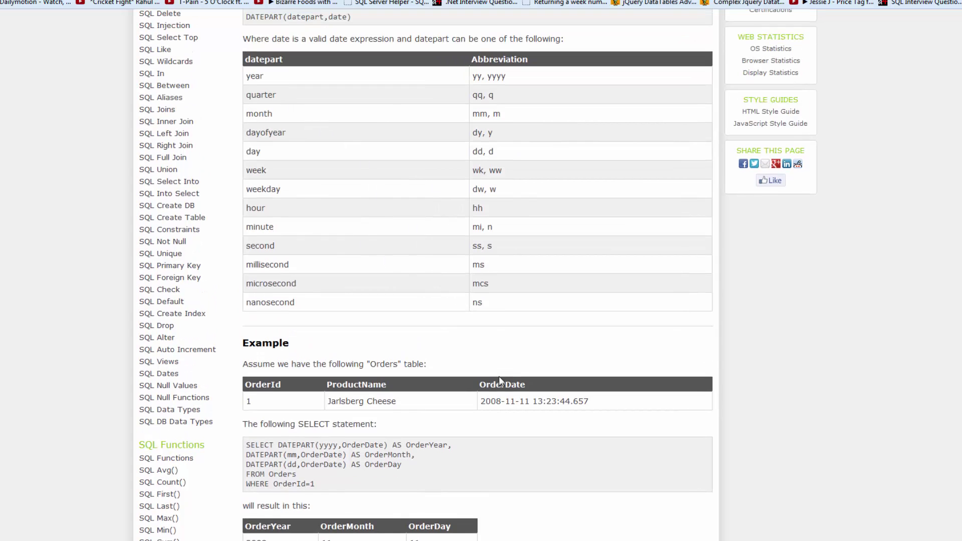
{"action": "scroll", "coordinate": [488, 397], "scroll_direction": "down", "scroll_amount": 2}
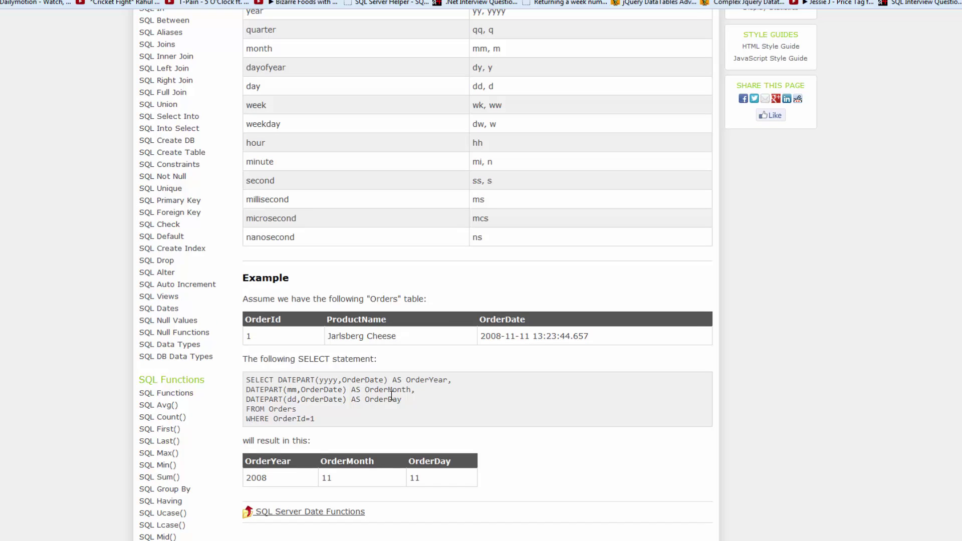
{"action": "left_click_drag", "start_coordinate": [370, 390], "coordinate": [415, 389]}
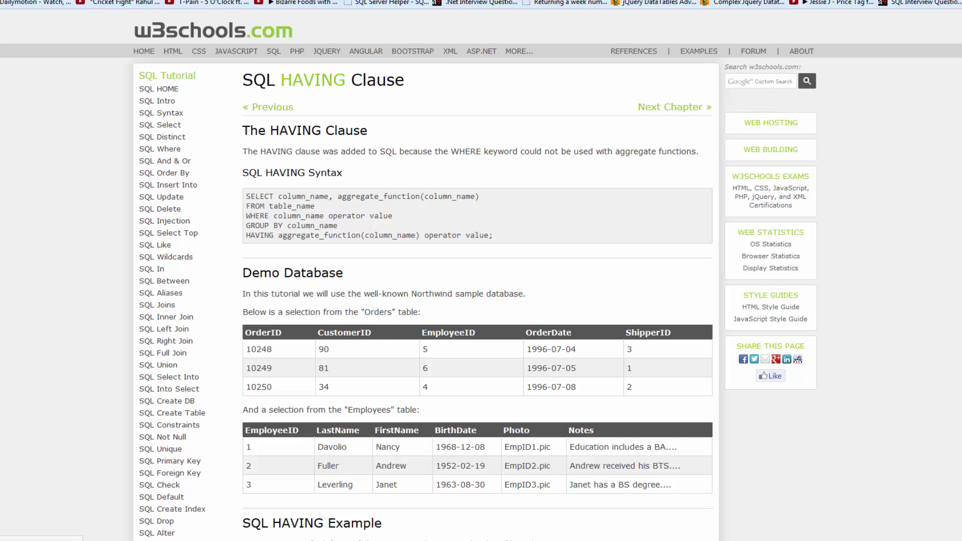
{"action": "scroll", "coordinate": [379, 334], "scroll_direction": "up", "scroll_amount": 3}
{"action": "scroll", "coordinate": [378, 339], "scroll_direction": "up", "scroll_amount": 1}
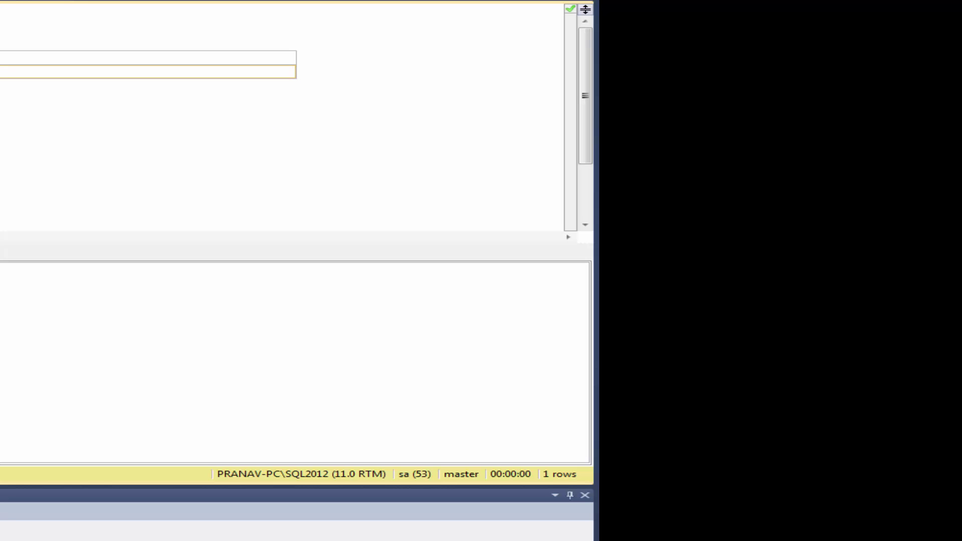
Step: Check today's date, 25 November 2014, in the taskbar calendar and return to the query
{"action": "key", "text": "Escape"}
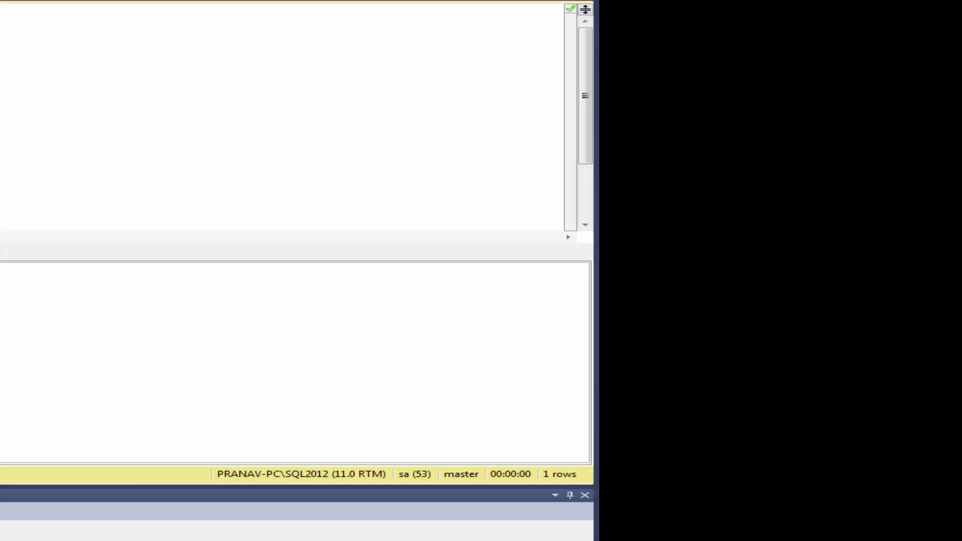
{"action": "left_click", "coordinate": [933, 530]}
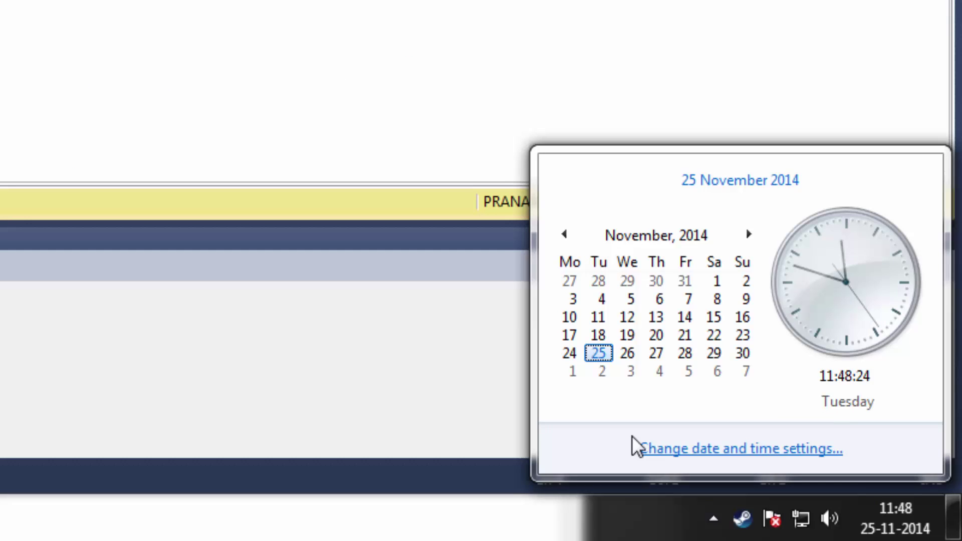
{"action": "left_click", "coordinate": [644, 449]}
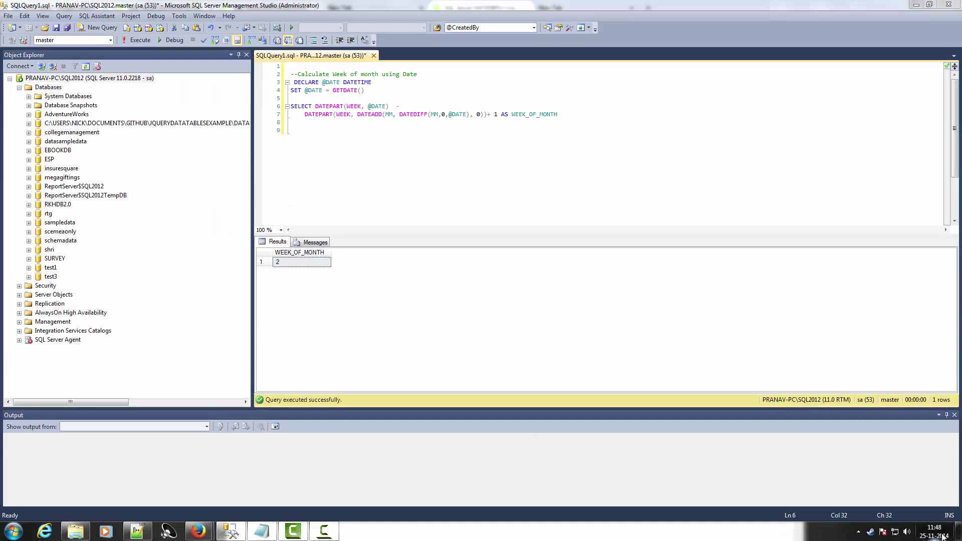
{"action": "left_click", "coordinate": [939, 532]}
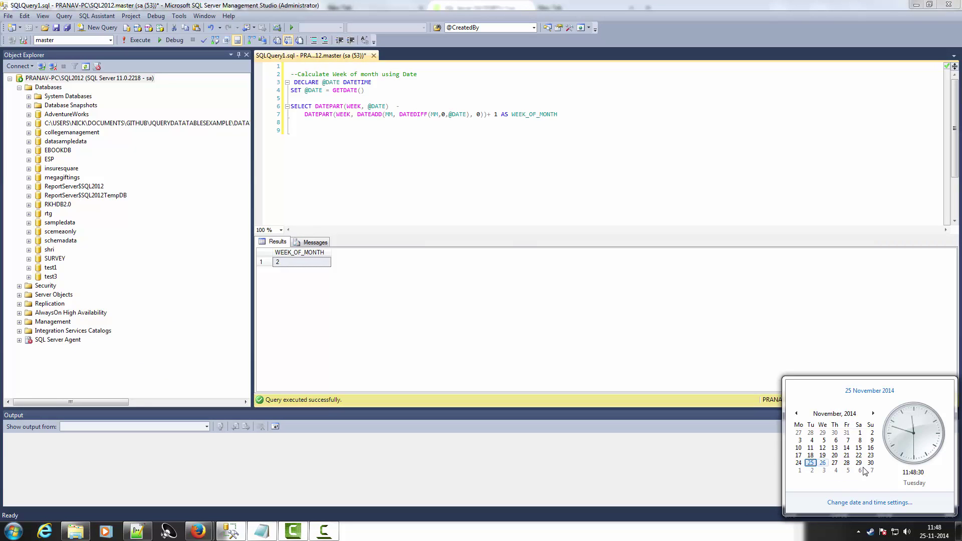
{"action": "left_click", "coordinate": [564, 115]}
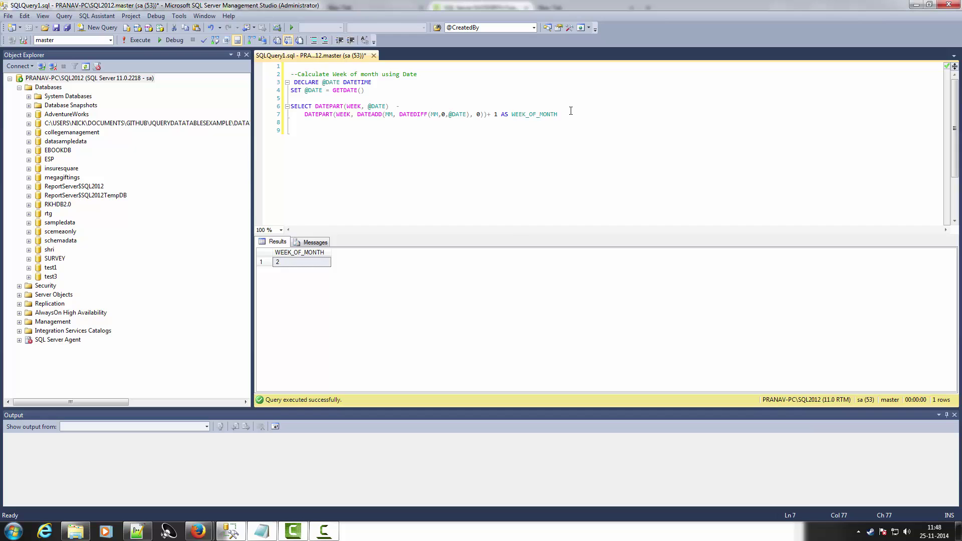
Step: Select the week-of-month query lines back to DECLARE and execute it, returning WEEK_OF_MONTH = 5
{"action": "key", "text": "ctrl+shift+Left"}
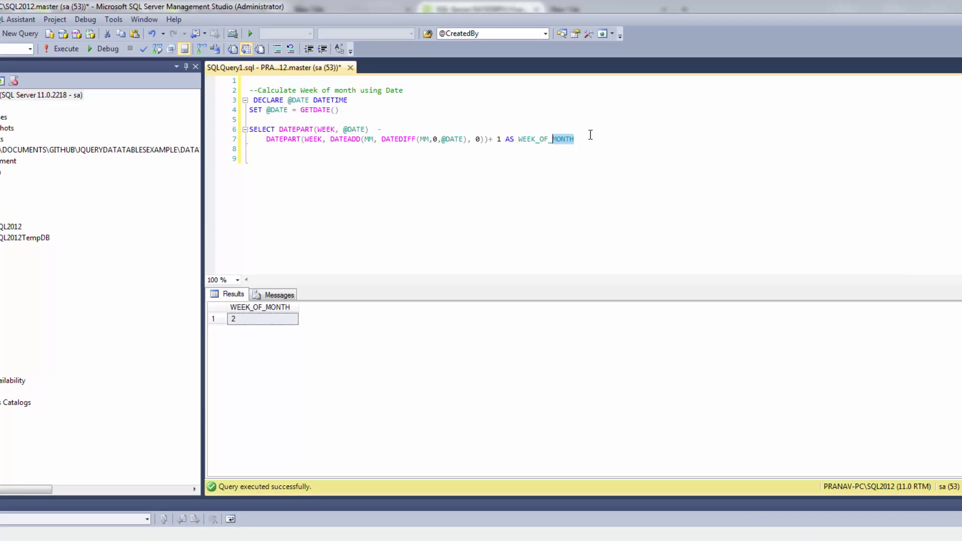
{"action": "key", "text": "ctrl+shift+Left"}
{"action": "key", "text": "ctrl+shift+Left"}
{"action": "key", "text": "ctrl+shift+Left"}
{"action": "key", "text": "ctrl+shift+Left"}
{"action": "key", "text": "ctrl+shift+Left"}
{"action": "key", "text": "ctrl+shift+Left"}
{"action": "key", "text": "ctrl+shift+Left"}
{"action": "key", "text": "ctrl+shift+Left"}
{"action": "key", "text": "ctrl+shift+Left"}
{"action": "key", "text": "shift+Up"}
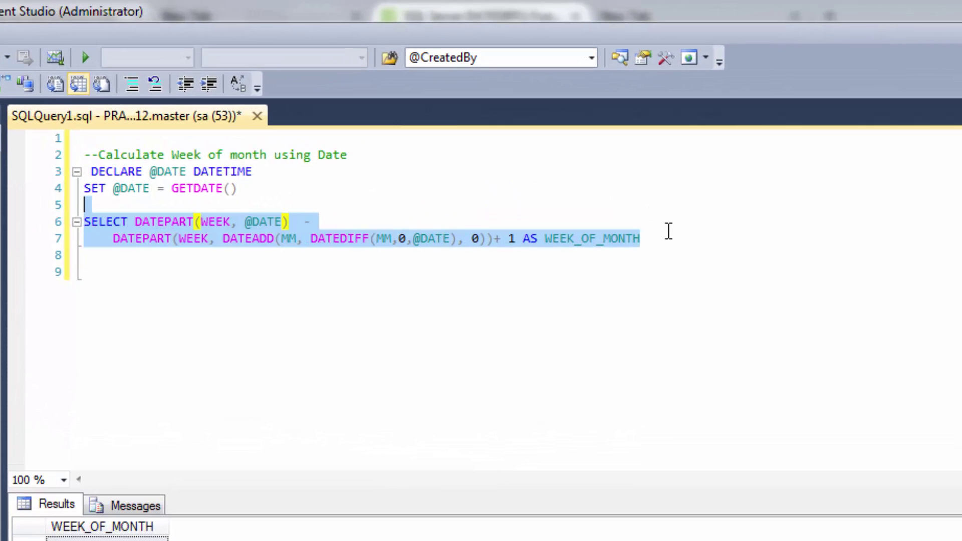
{"action": "key", "text": "shift+Up"}
{"action": "key", "text": "shift+Up"}
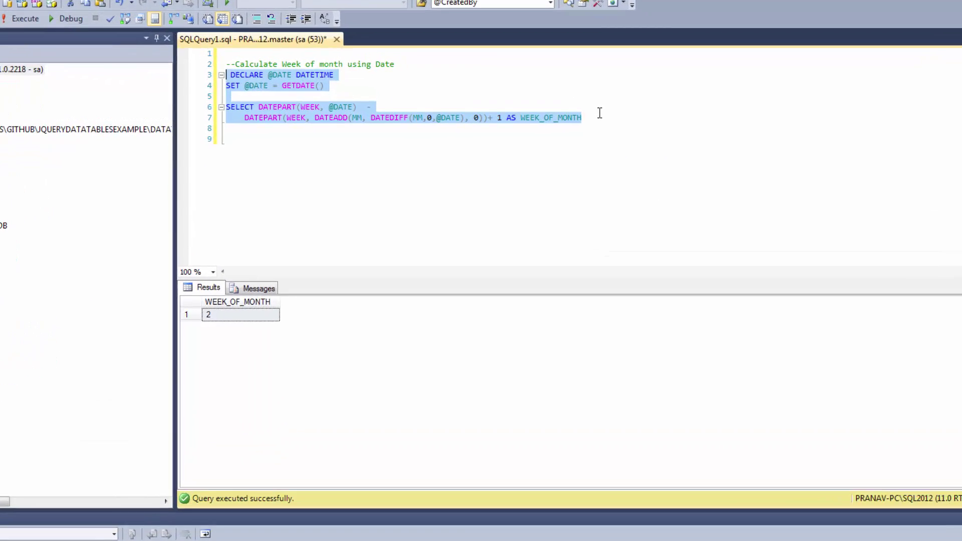
{"action": "key", "text": "F5"}
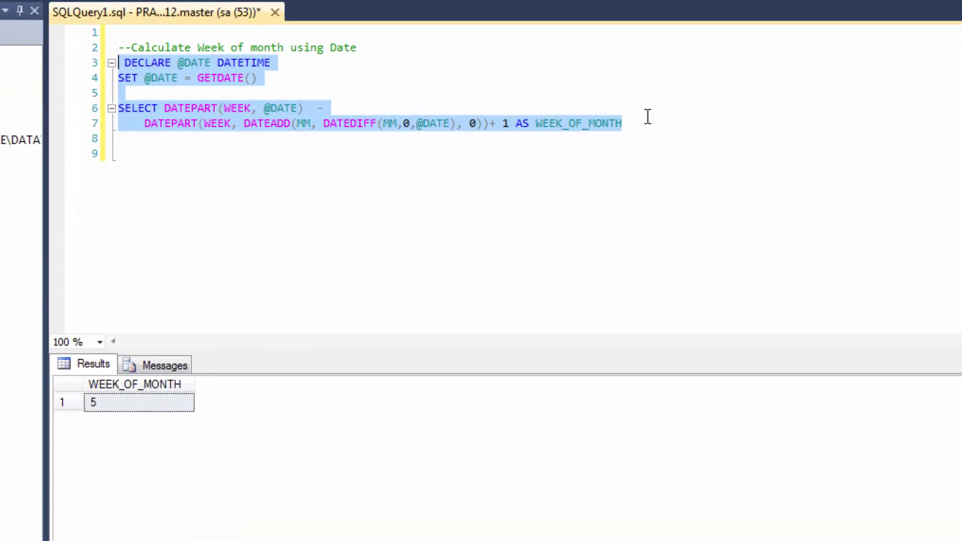